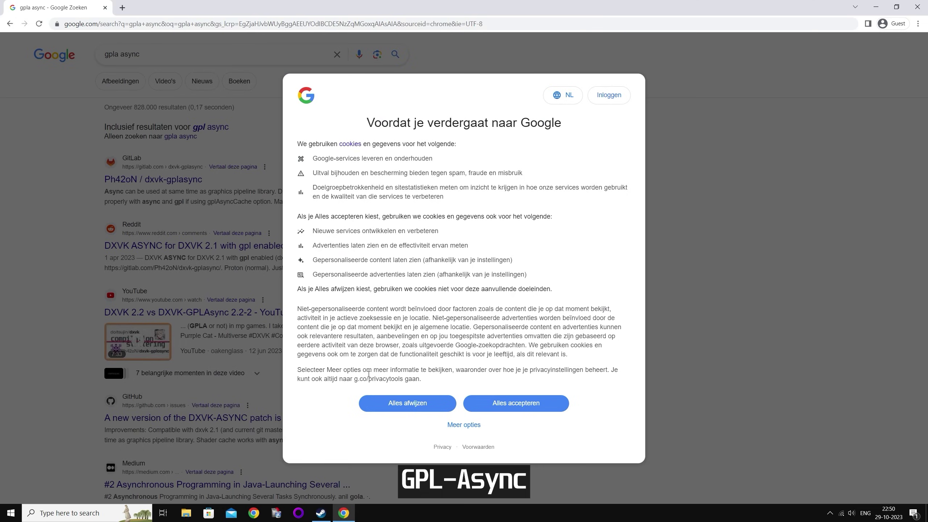
Reject all cookies on the Google consent notice over the 'gpla async' results.
click(416, 409)
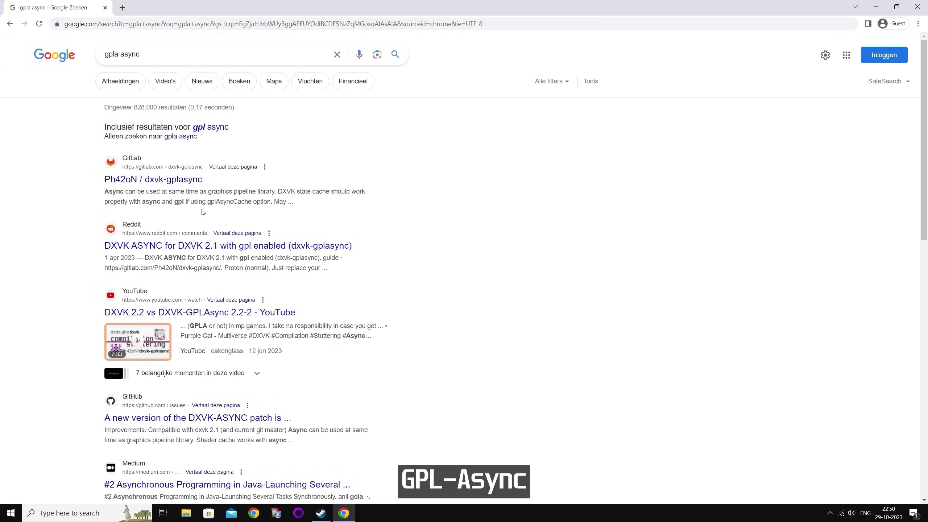
Open the dxvk-gplasync GitLab project and save its source as a zip to the Desktop.
click(121, 184)
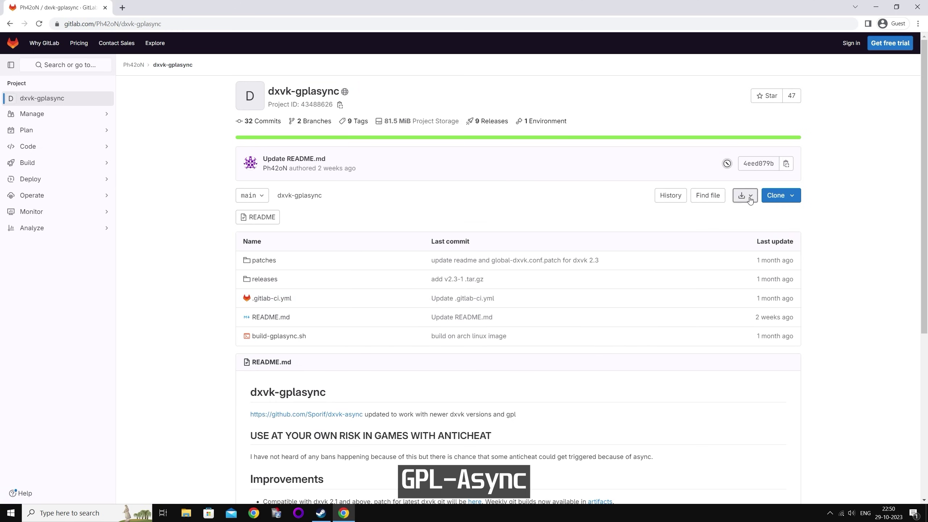
click(746, 195)
click(666, 229)
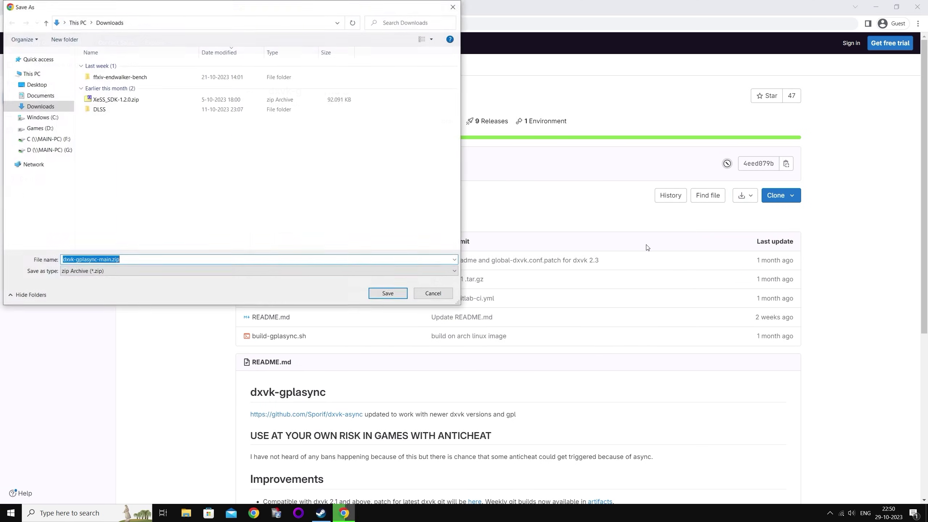
click(36, 84)
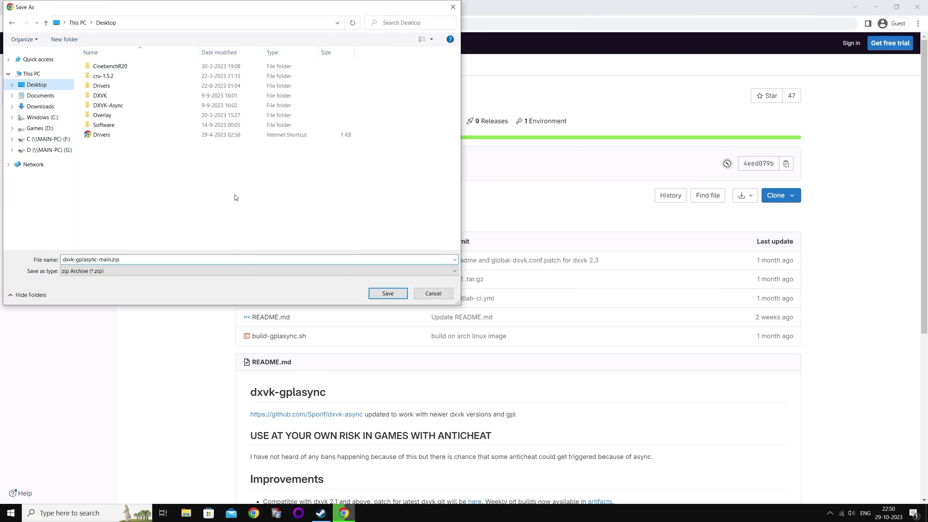
click(387, 292)
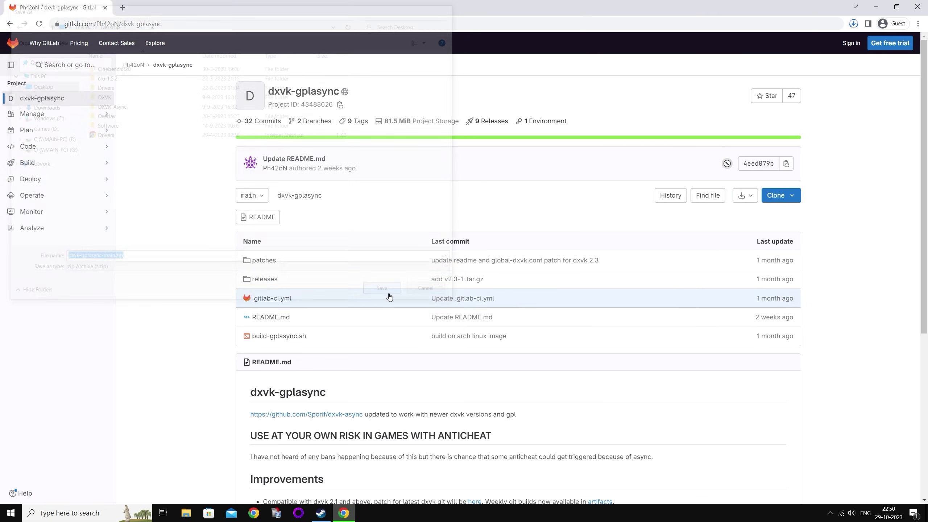
Minimise Chrome and open dxvk-gplasync-main.zip from the desktop in 7-Zip.
click(877, 7)
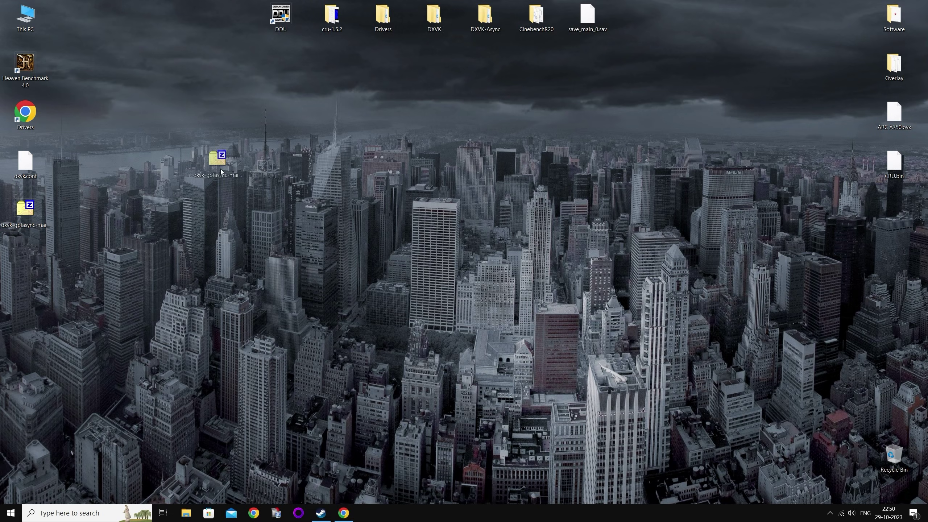
click(69, 513)
text(7)
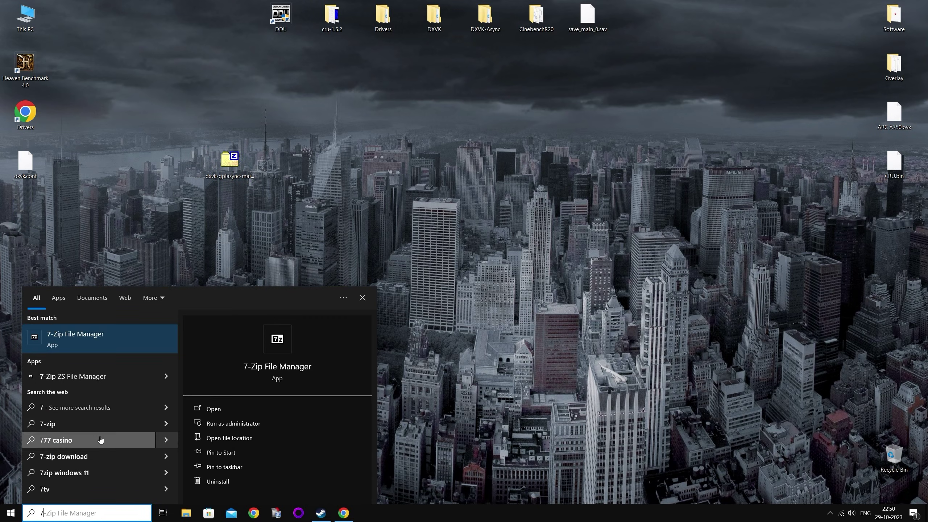
click(243, 158)
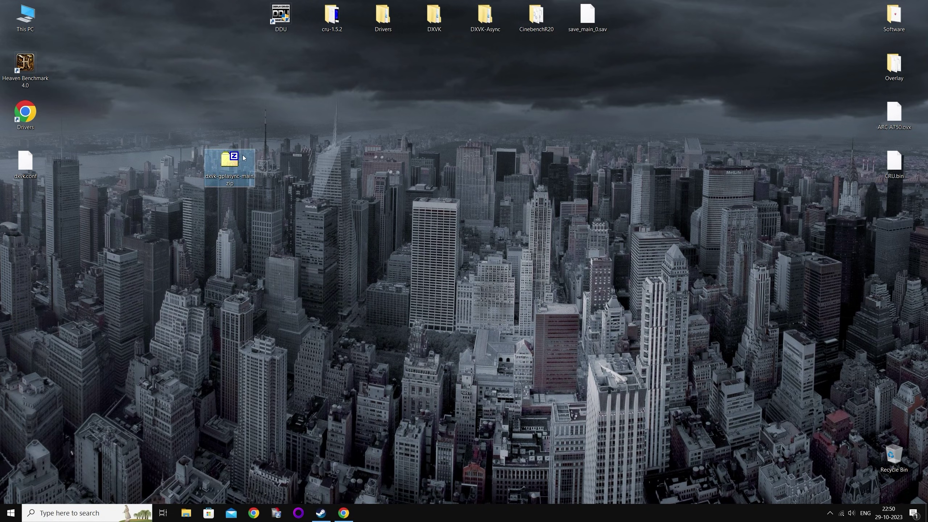
double_click(233, 164)
Drag dxvk-gplasync-v2.3-1 from releases' v2.3-1.tar.gz onto the desktop, then close 7-Zip.
double_click(247, 144)
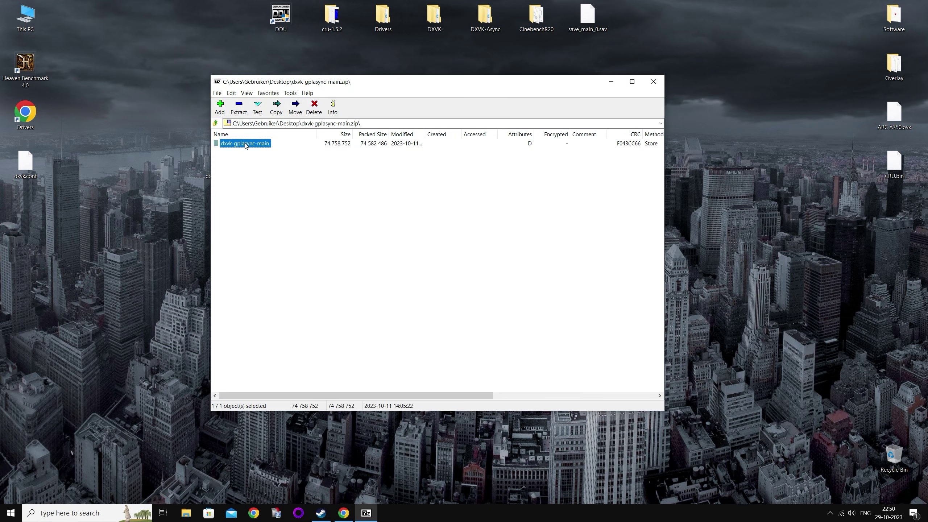
double_click(228, 154)
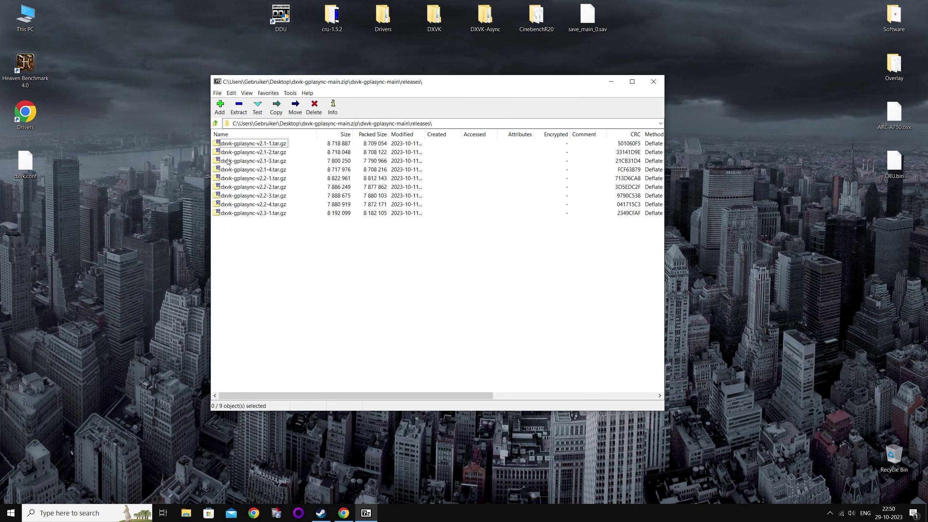
double_click(252, 213)
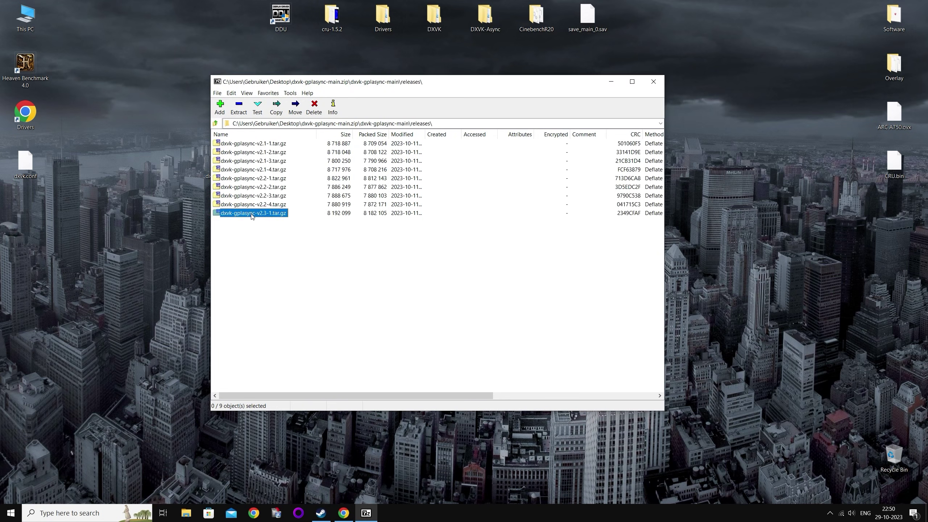
double_click(244, 144)
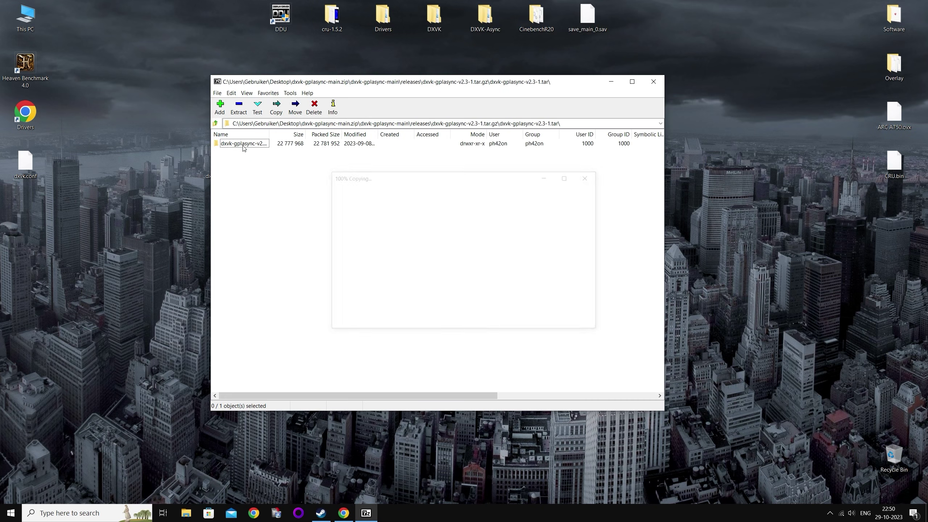
drag(246, 147, 84, 205)
click(652, 87)
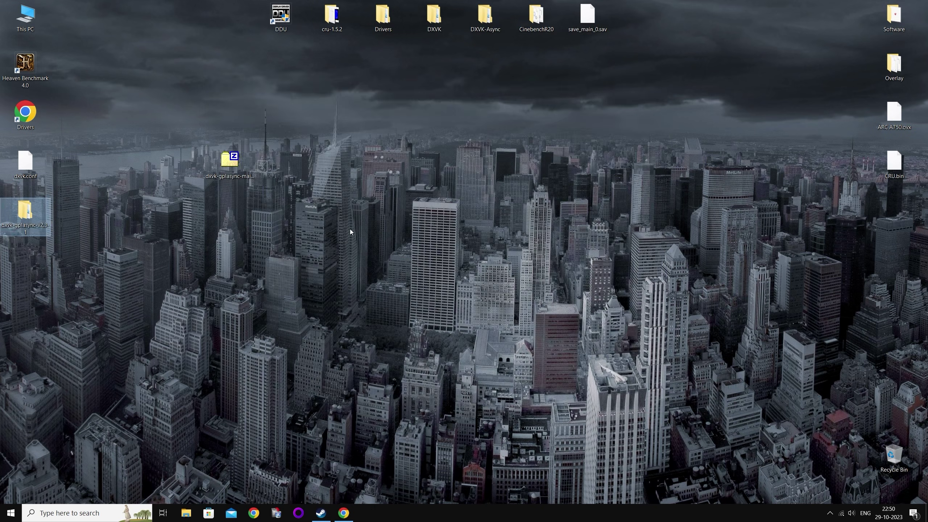
Create New Text Document.txt inside dxvk-gplasync-v2.3-1 and open it in Notepad.
double_click(25, 211)
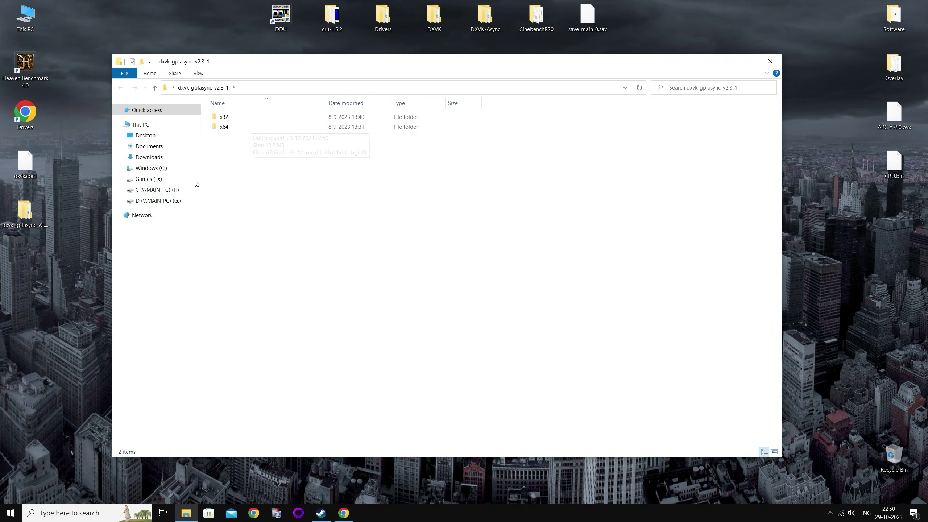
right_click(221, 162)
mouse_move(252, 285)
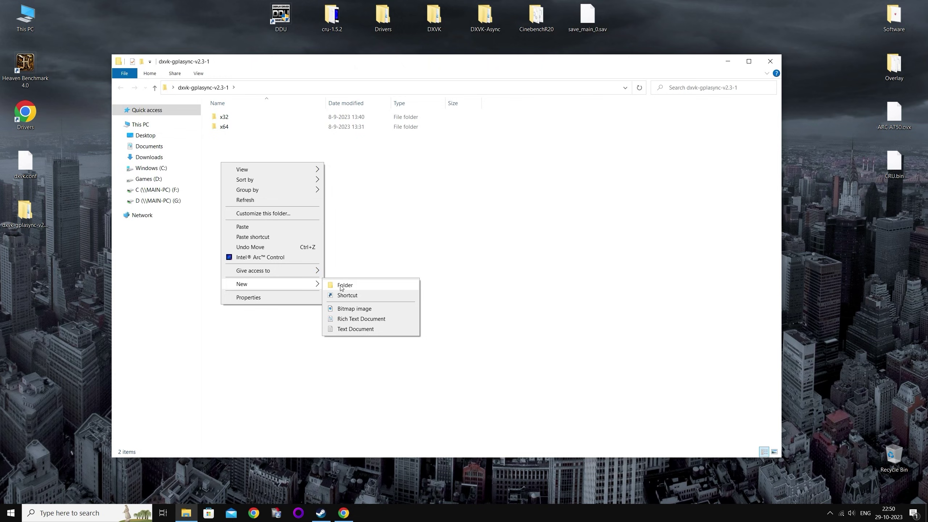
click(357, 329)
key(Return)
key(Return)
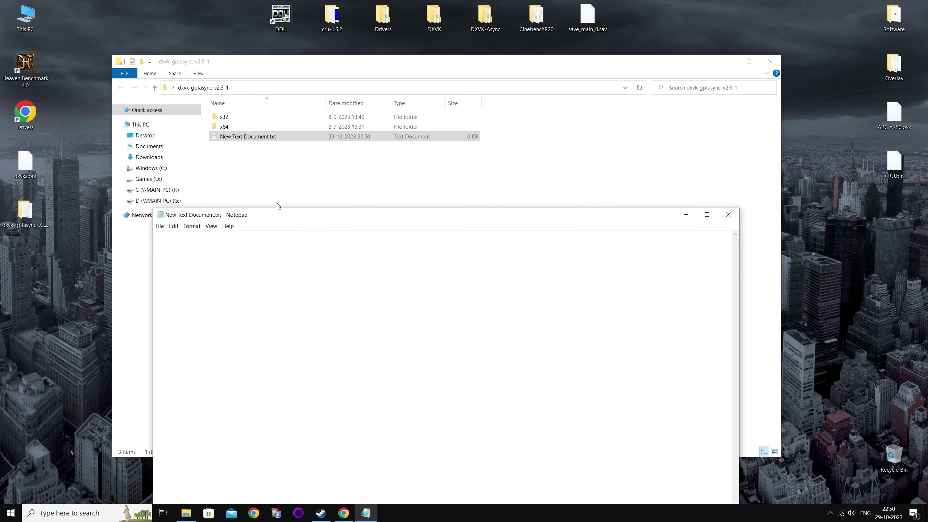
drag(283, 222, 427, 91)
Open the desktop dxvk.conf in Notepad++ and select all three lines.
right_click(23, 162)
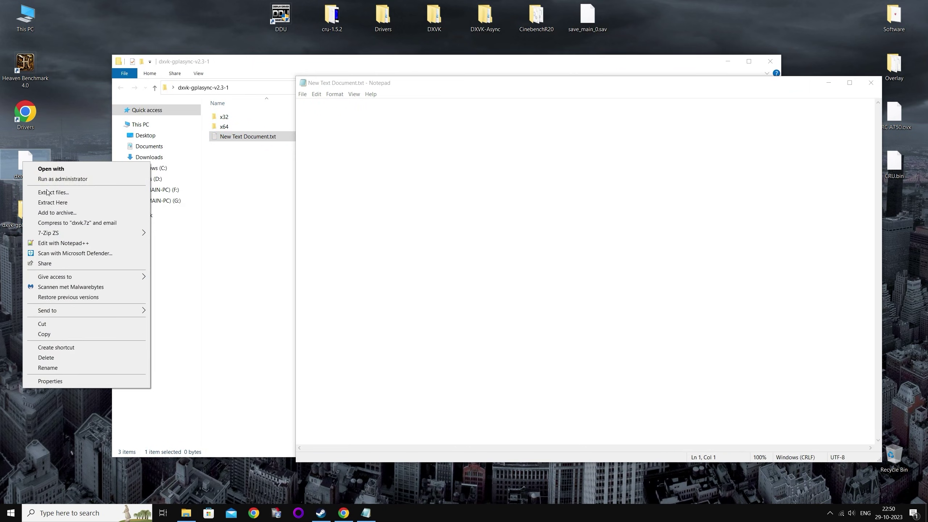
click(63, 243)
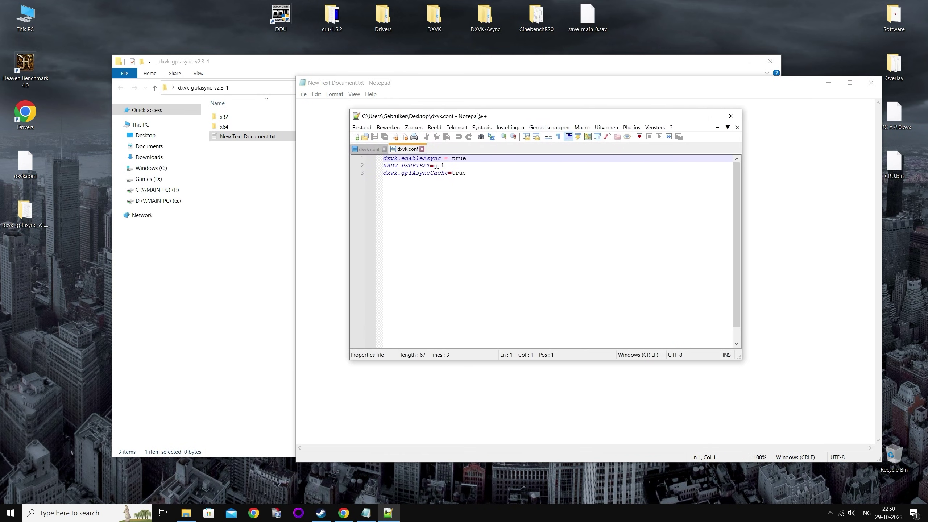
drag(477, 116, 540, 169)
key(ctrl+a)
key(ctrl+c)
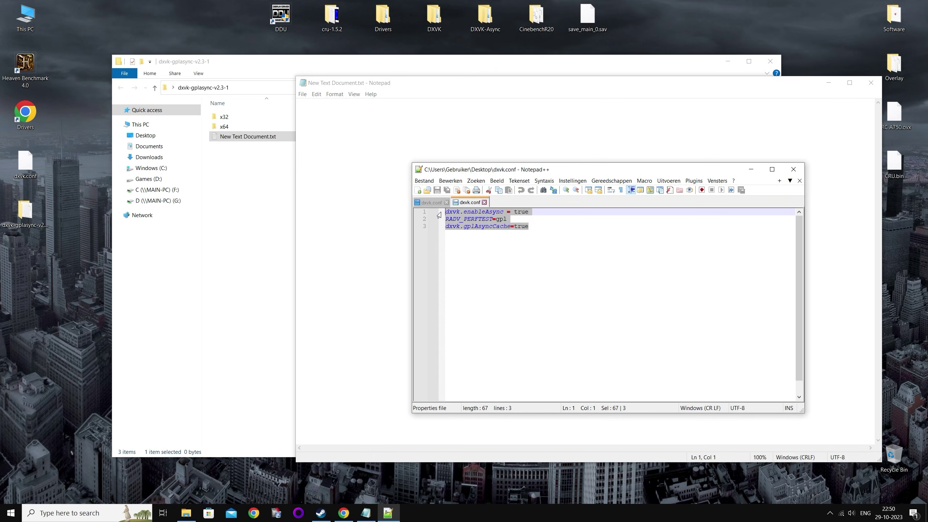
Paste the three lines into the Notepad document, save it and close Notepad.
click(327, 112)
key(ctrl+v)
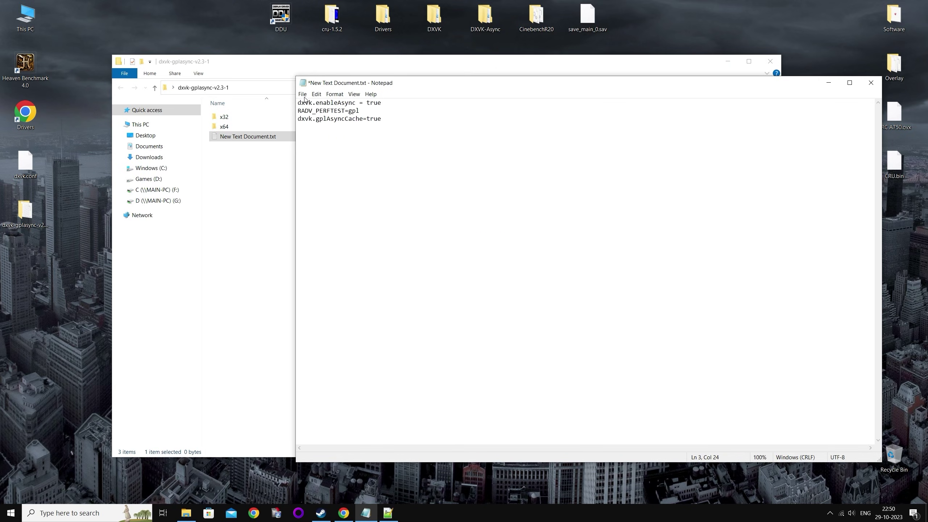
click(305, 92)
click(319, 133)
click(871, 83)
Rename New Text Document.txt to dxvk.conf, accepting the extension change.
click(325, 191)
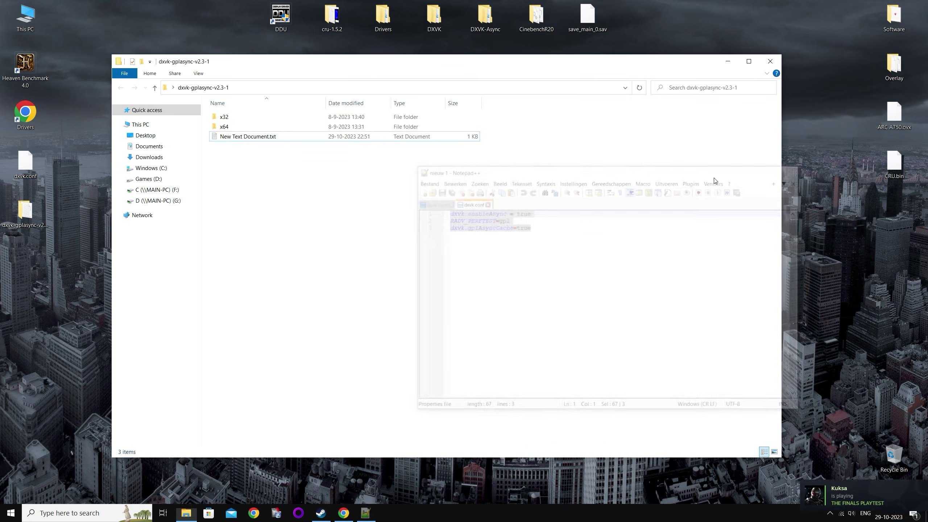
right_click(258, 137)
click(289, 354)
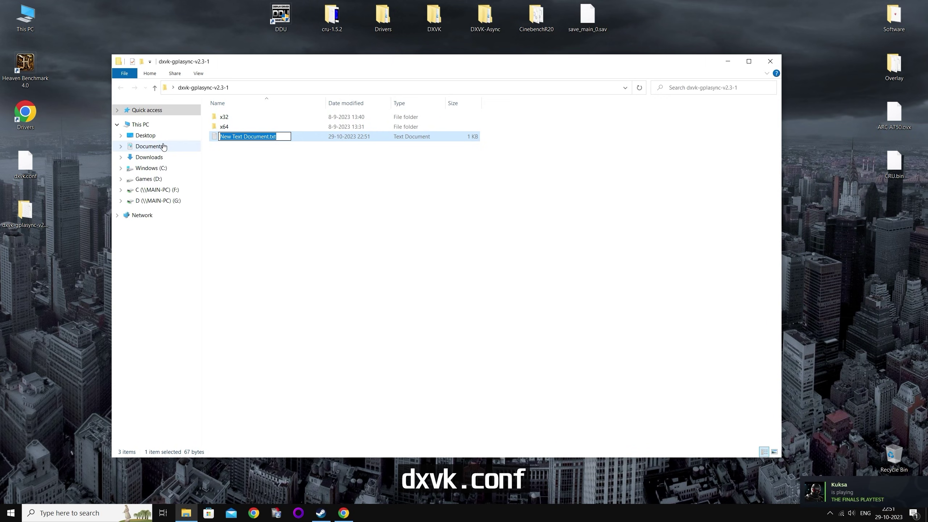
text(dxvk)
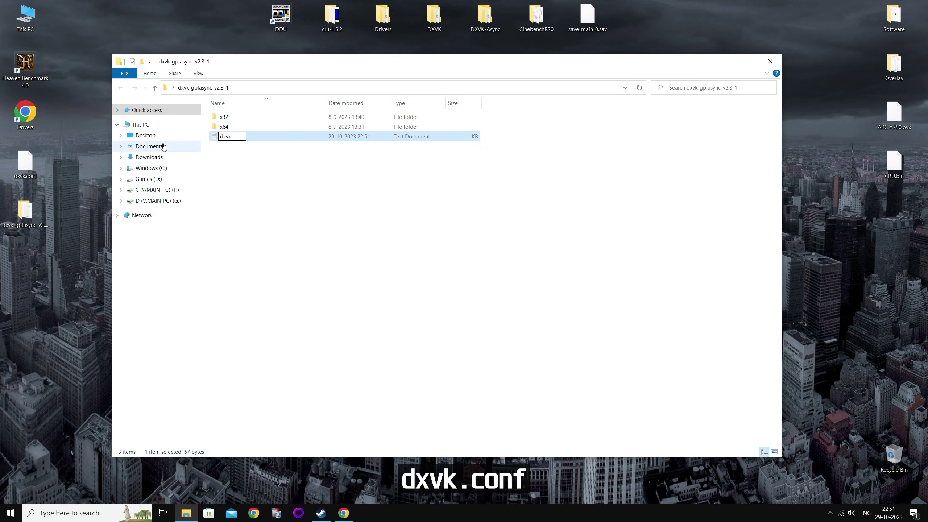
text(.conf)
key(Return)
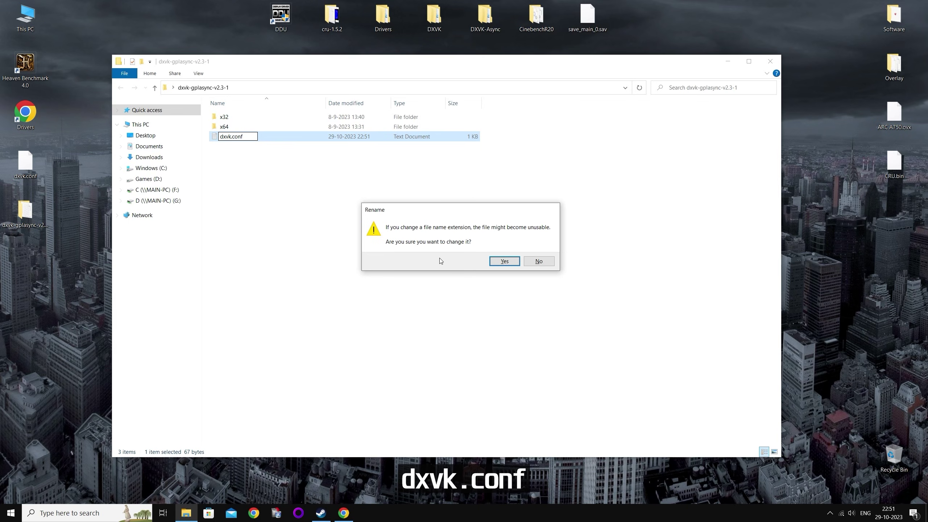
click(504, 261)
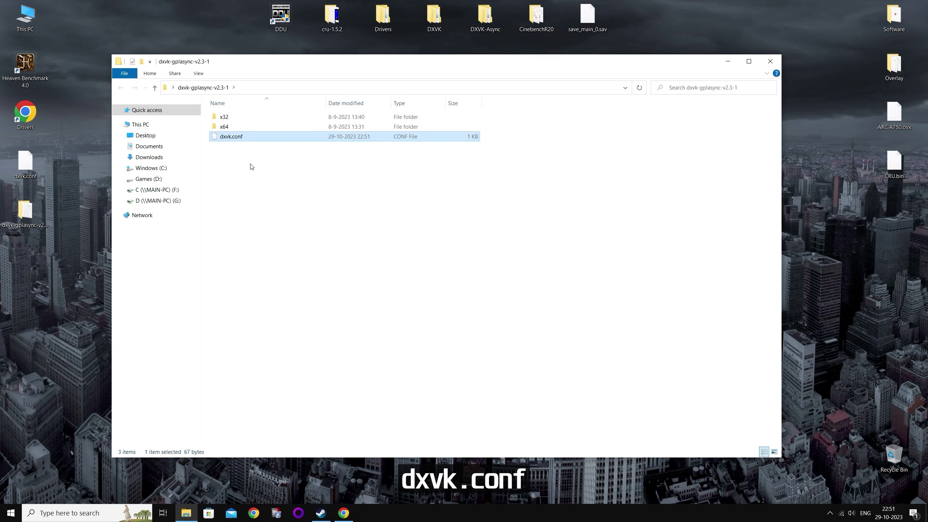
Copy dxvk.conf into the x64 folder.
right_click(241, 139)
click(263, 307)
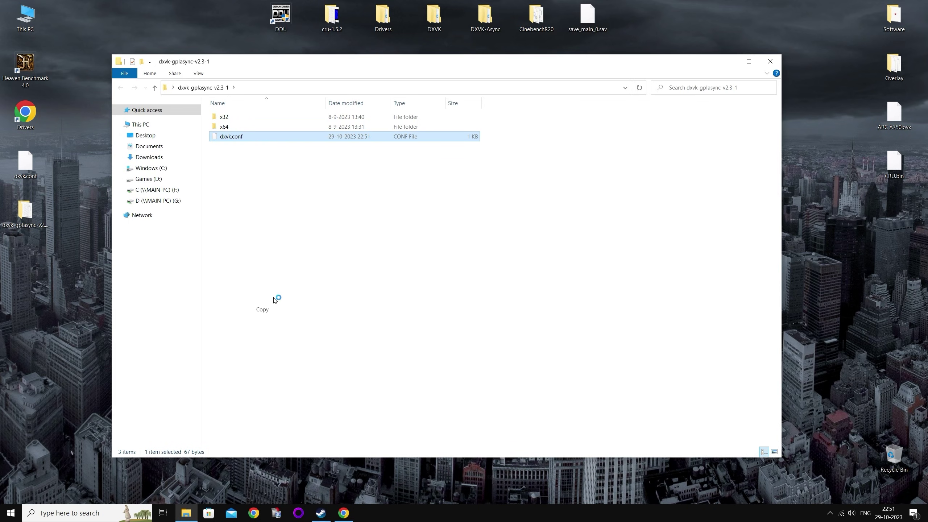
double_click(233, 126)
right_click(276, 216)
click(305, 280)
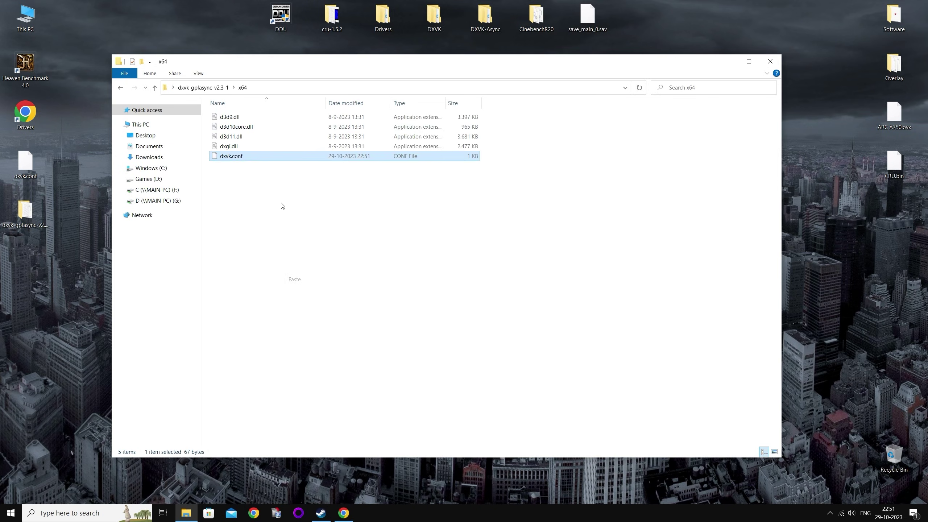
key(alt+Left)
Paste dxvk.conf into the x32 folder and delete the original from dxvk-gplasync-v2.3-1.
double_click(238, 117)
right_click(257, 217)
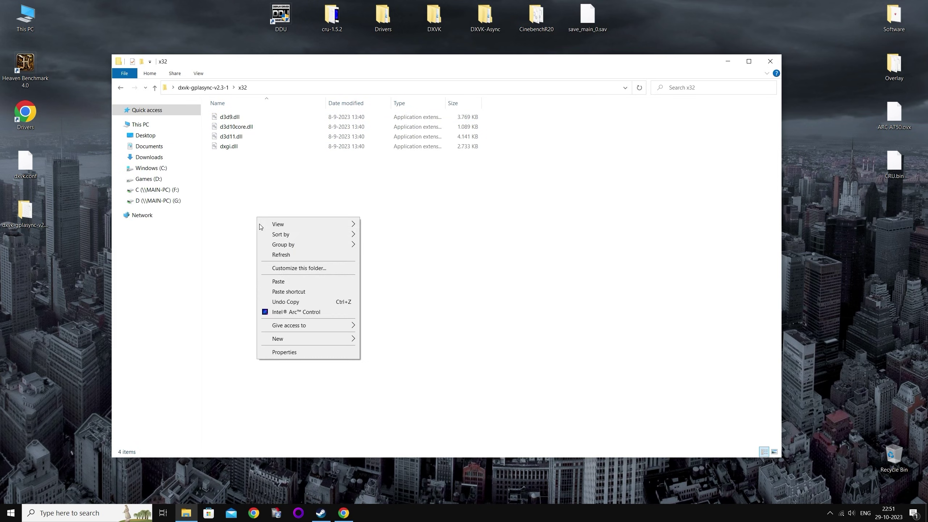
click(282, 281)
key(alt+Left)
click(235, 138)
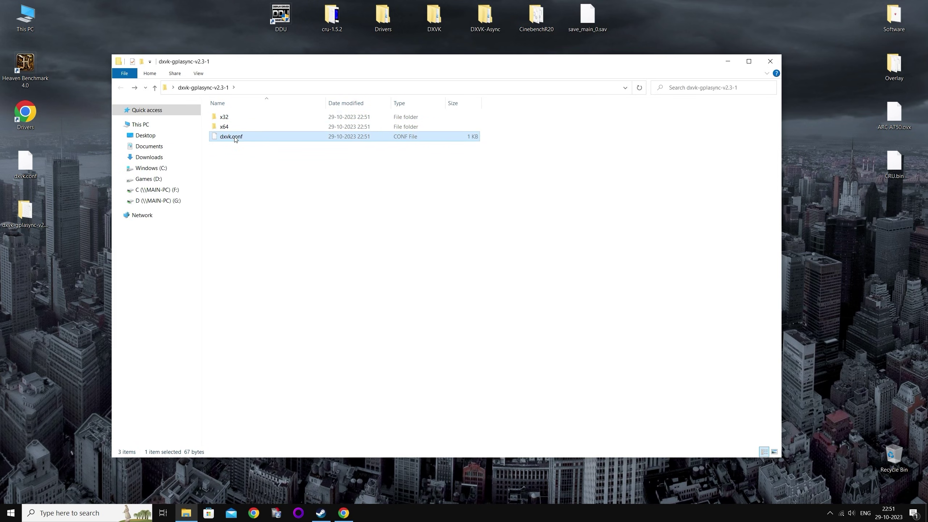
key(Delete)
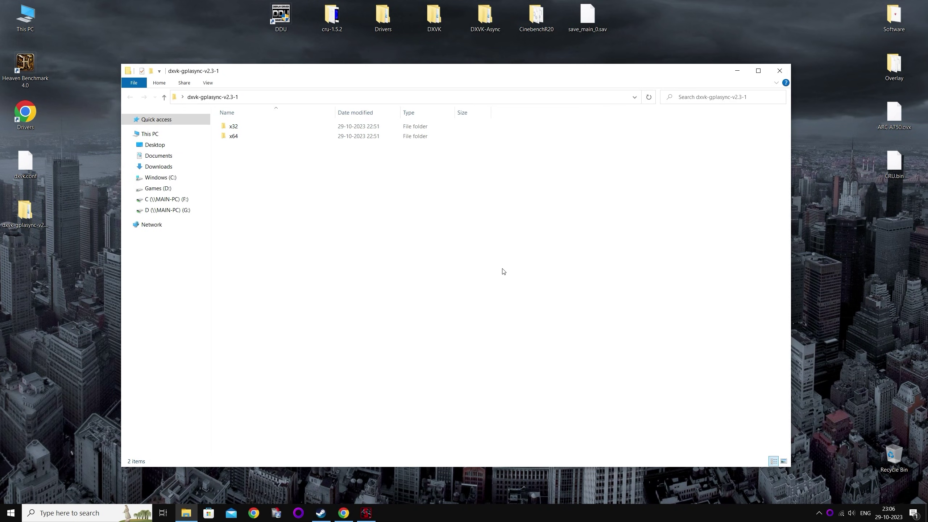
In a new tab, search 'msi arfterburner' and open Guru3D's MSI Afterburner 4.6.5 download page.
click(344, 513)
click(128, 13)
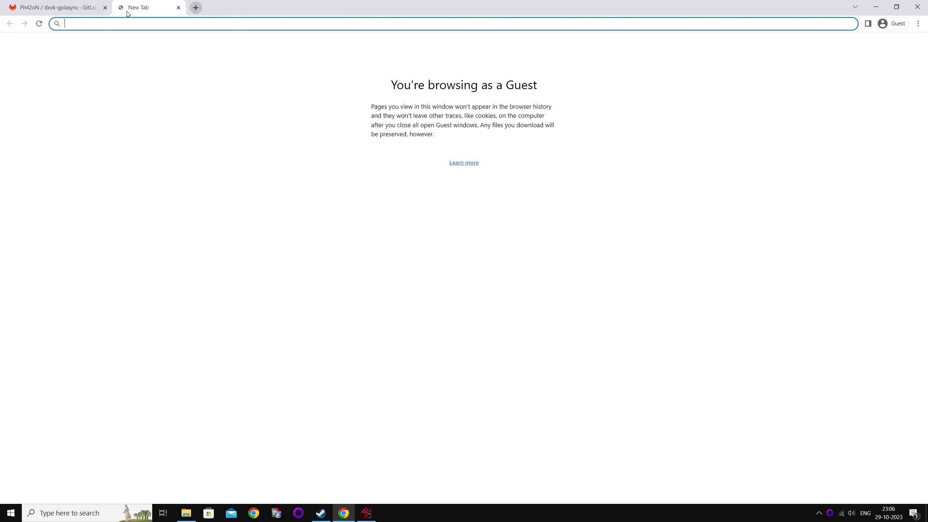
text(msi)
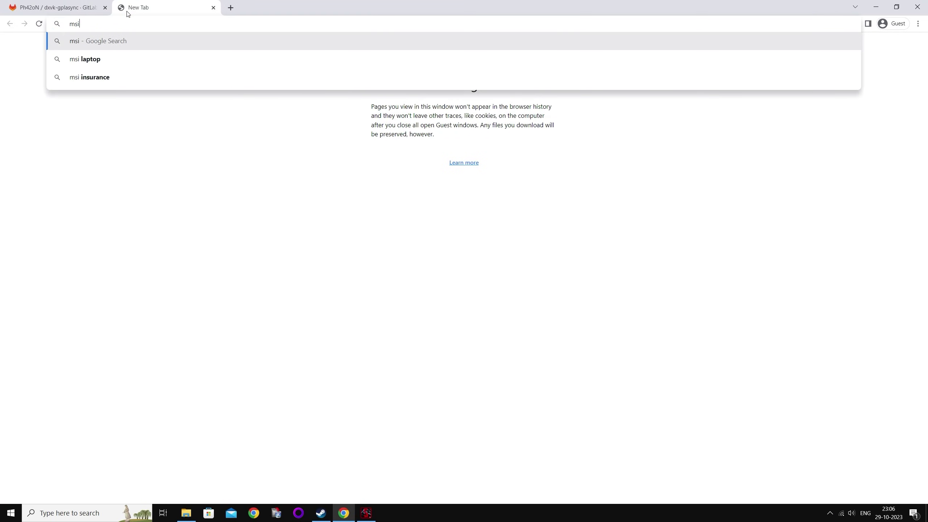
text( a)
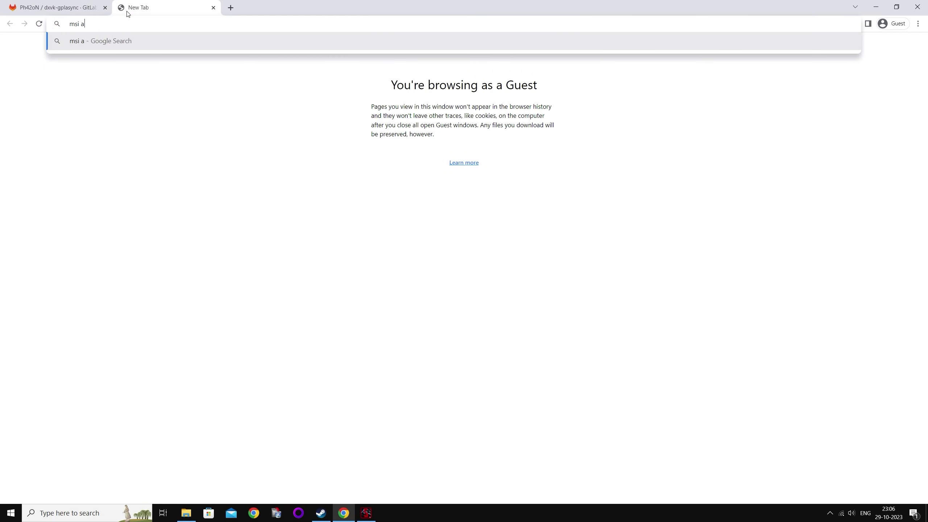
text(rfterburner)
key(Return)
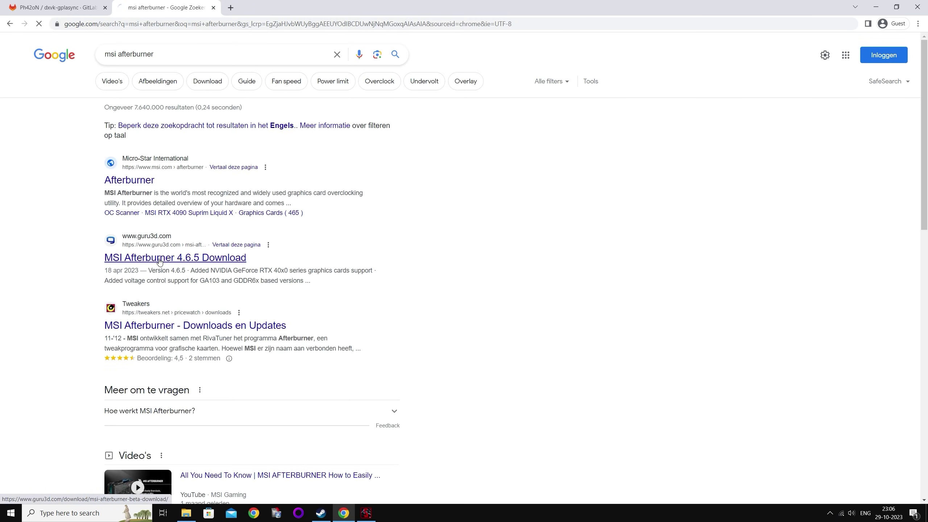
click(160, 261)
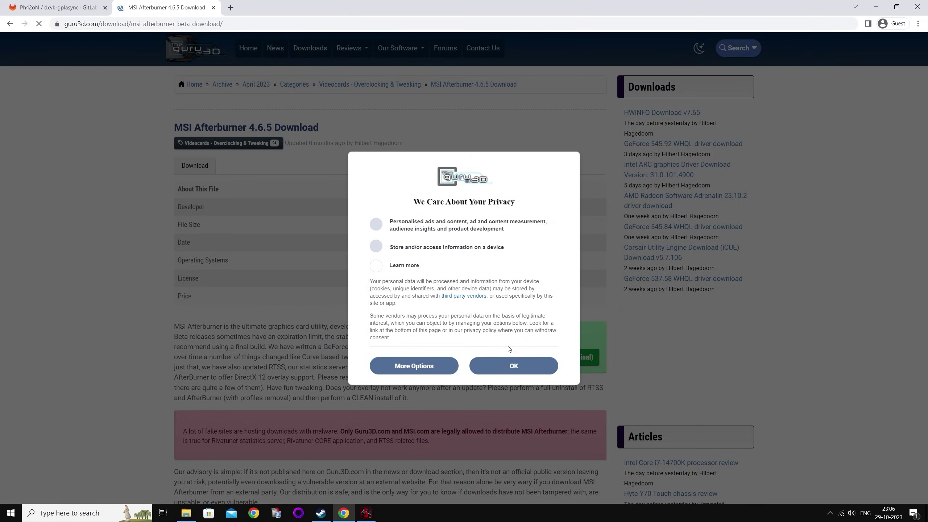
click(517, 370)
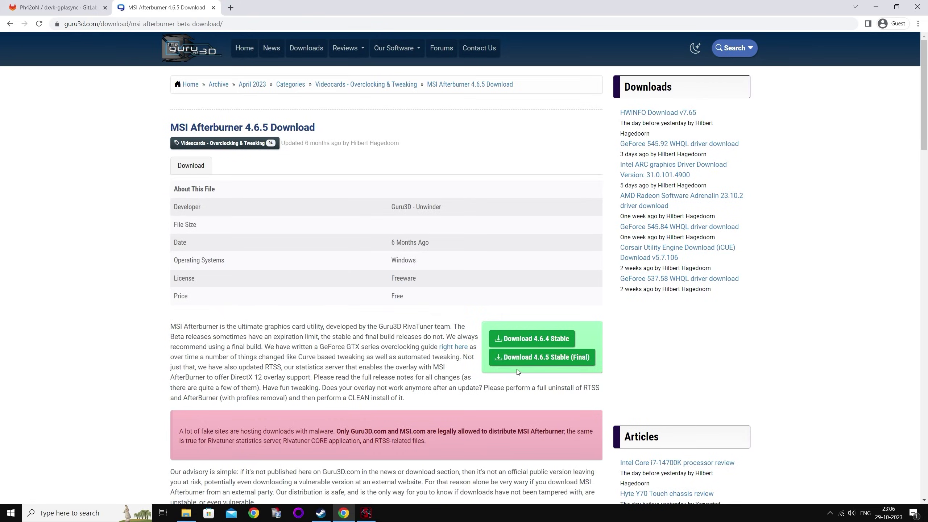
right_click(528, 359)
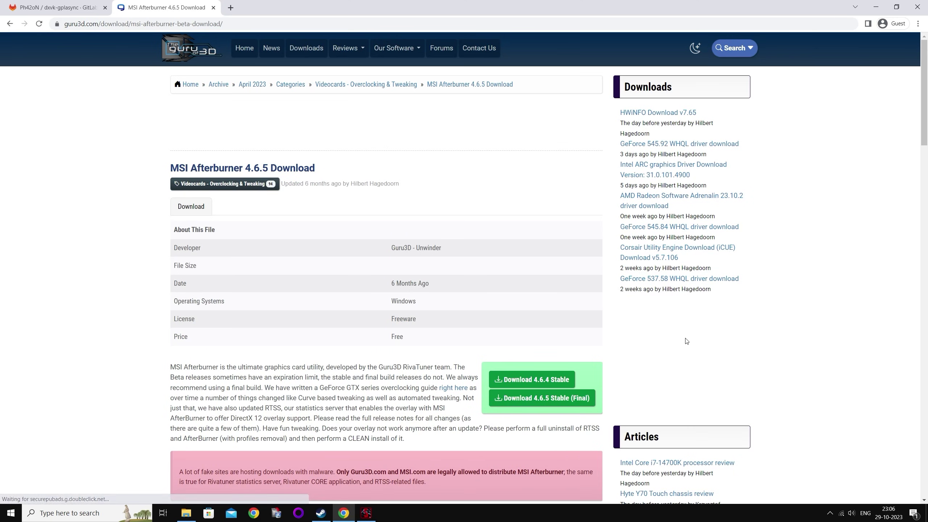
Minimise Chrome and launch MSI Afterburner from Windows search.
click(875, 8)
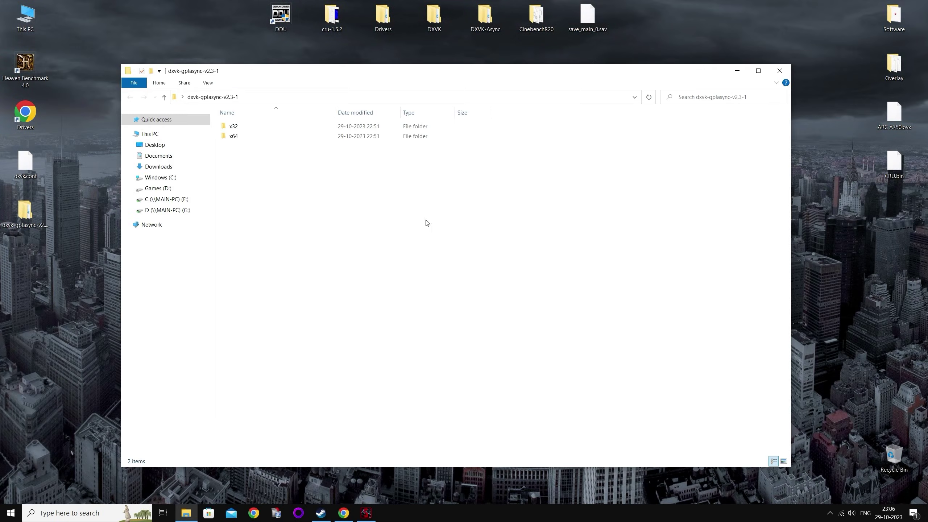
click(91, 514)
text(m)
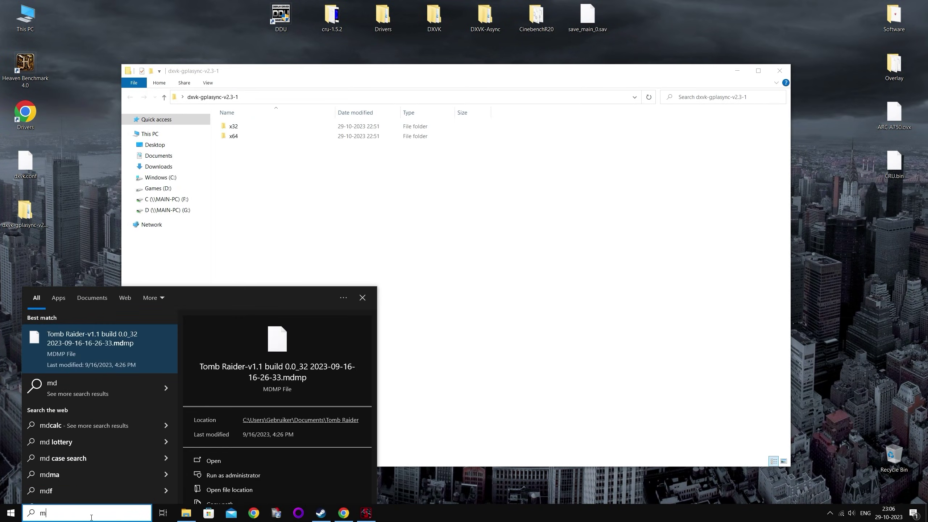
key(Return)
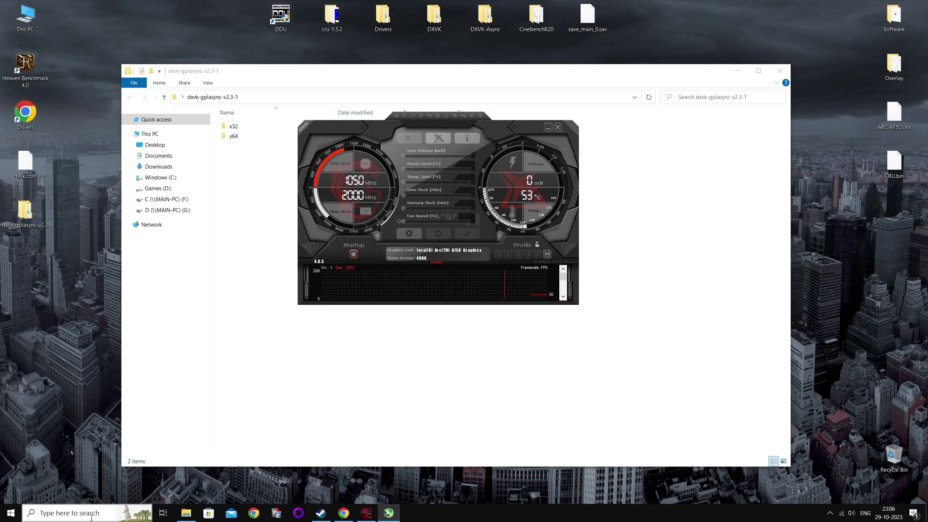
Launch RivaTuner Statistics Server via a Windows search for 'rts'.
click(91, 514)
text(rts)
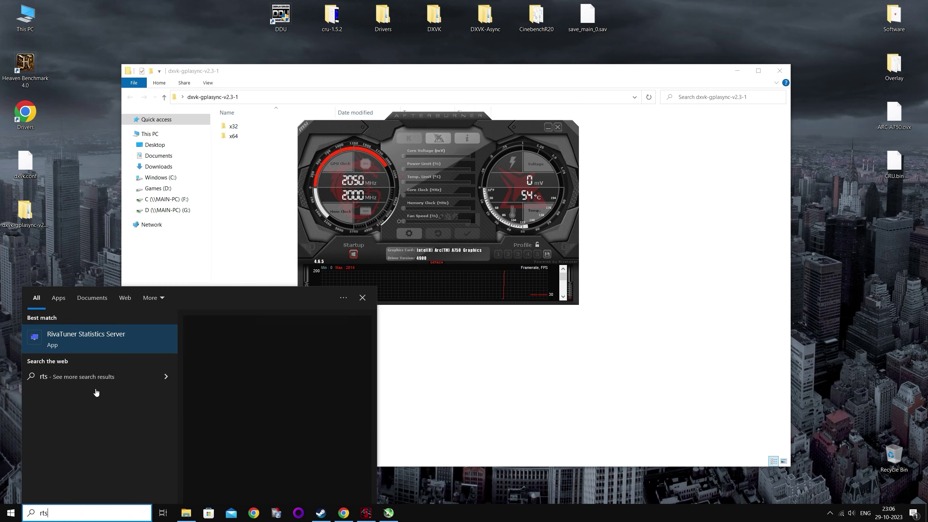
click(88, 355)
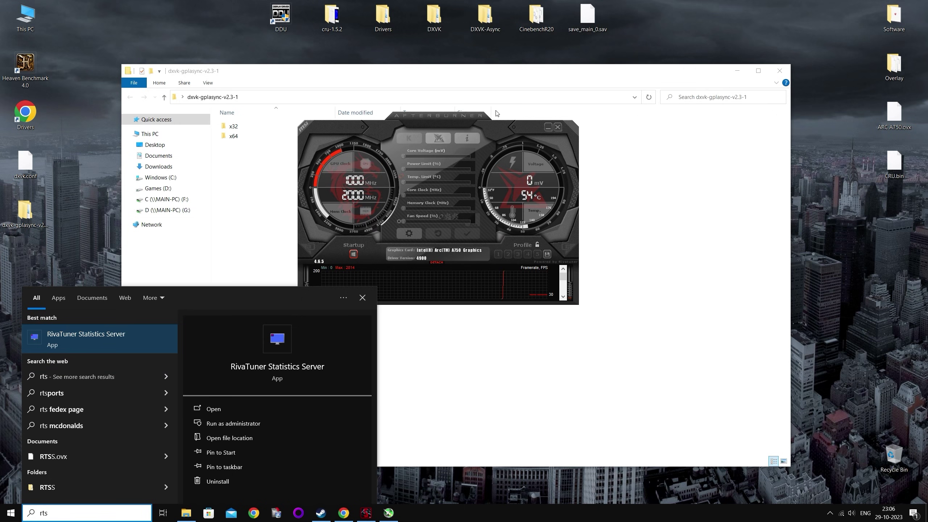
Enable Framerate in the On-Screen Display under Afterburner's Monitoring settings and apply it.
click(412, 234)
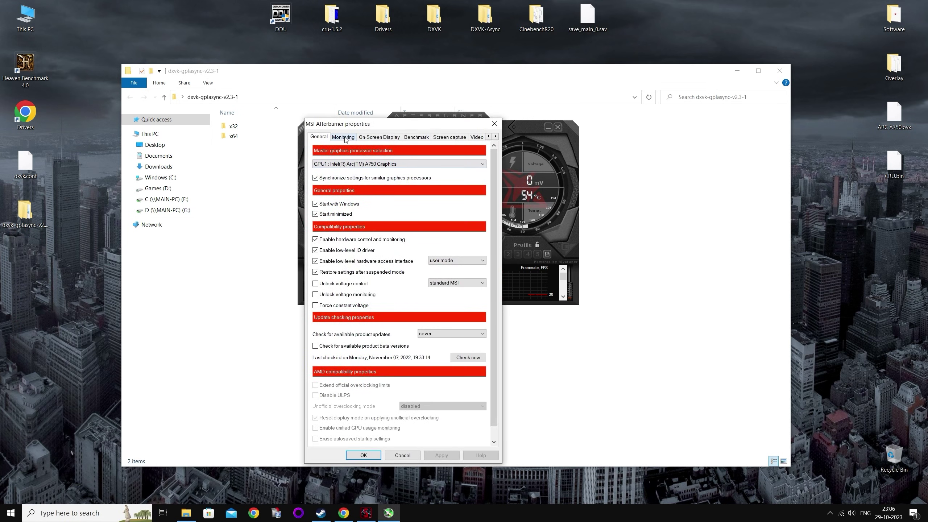
click(345, 140)
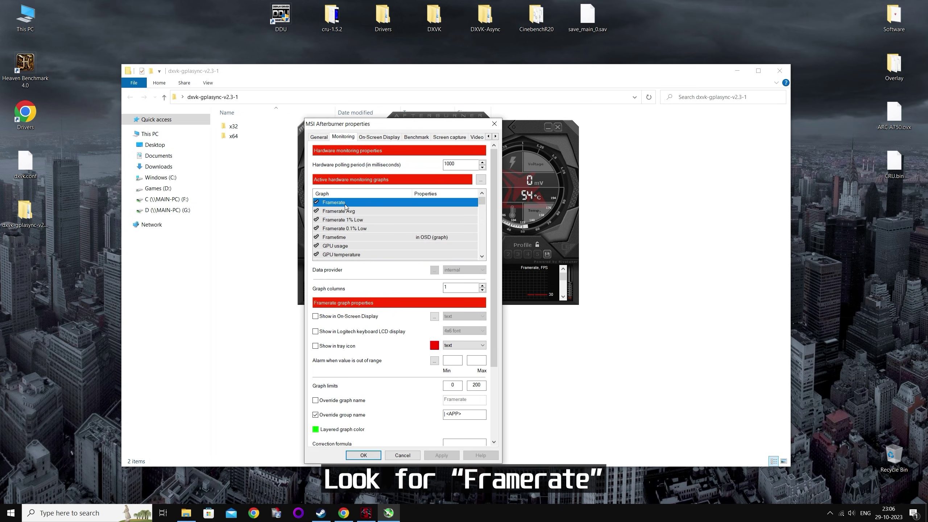
scroll(342, 227, down, 5)
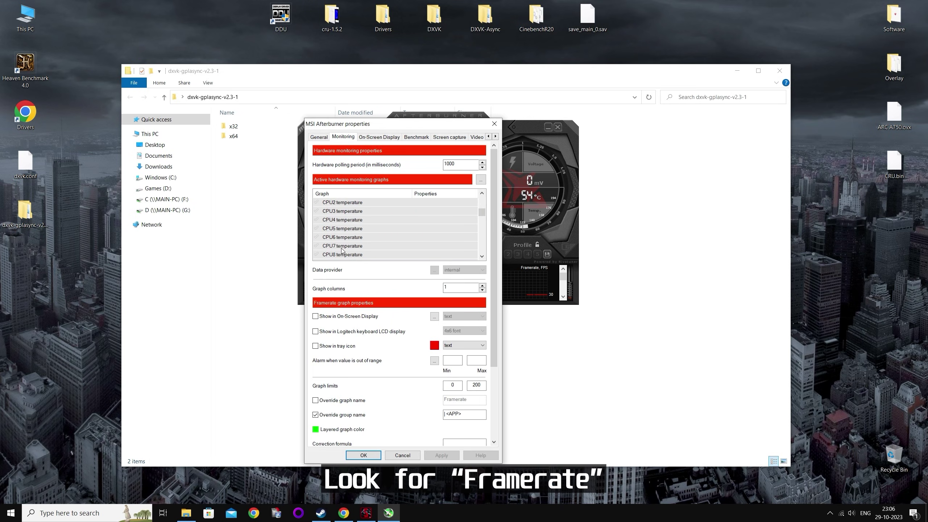
scroll(345, 246, up, 5)
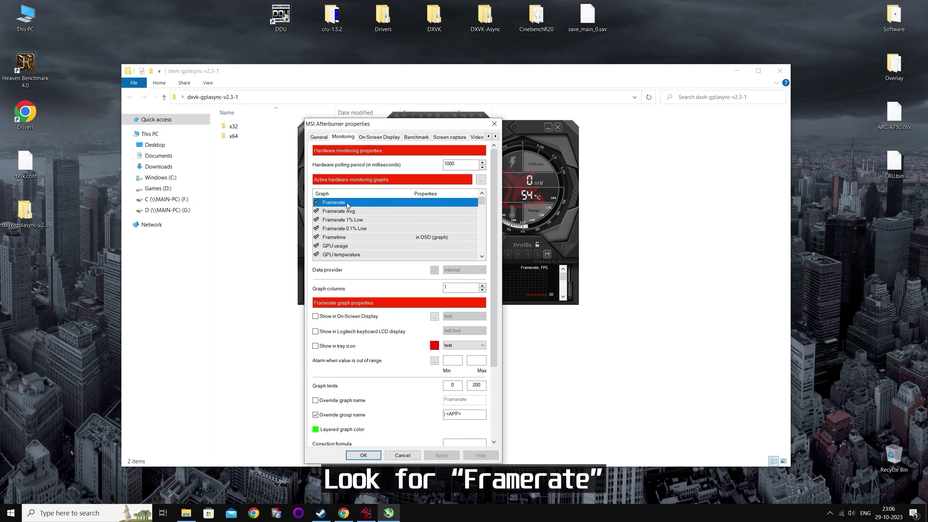
click(316, 317)
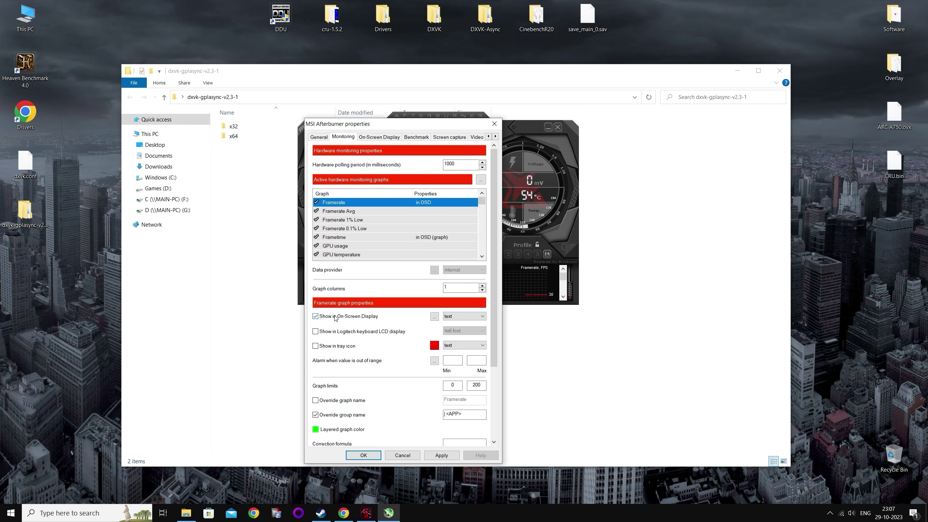
click(443, 457)
Confirm the On-Screen Display hotkey settings, save with OK and minimise Afterburner.
click(384, 137)
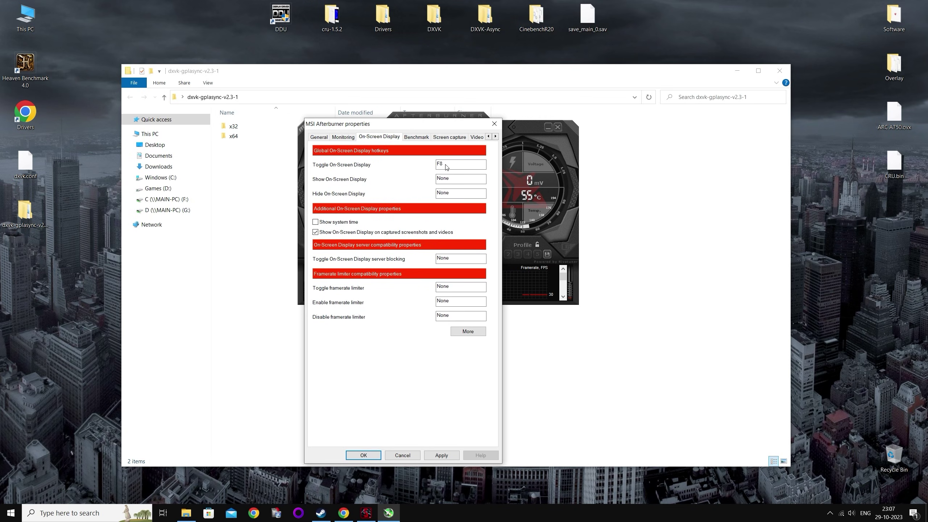
click(444, 455)
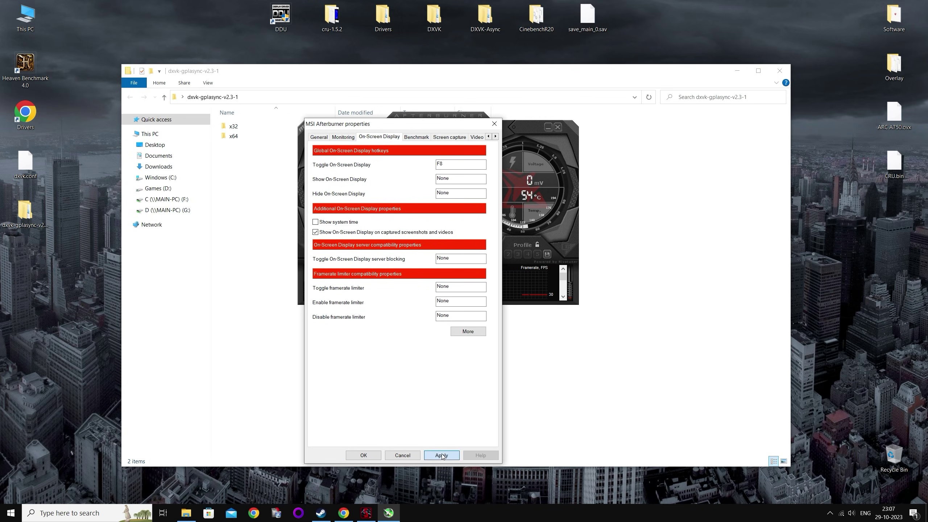
click(366, 455)
click(548, 127)
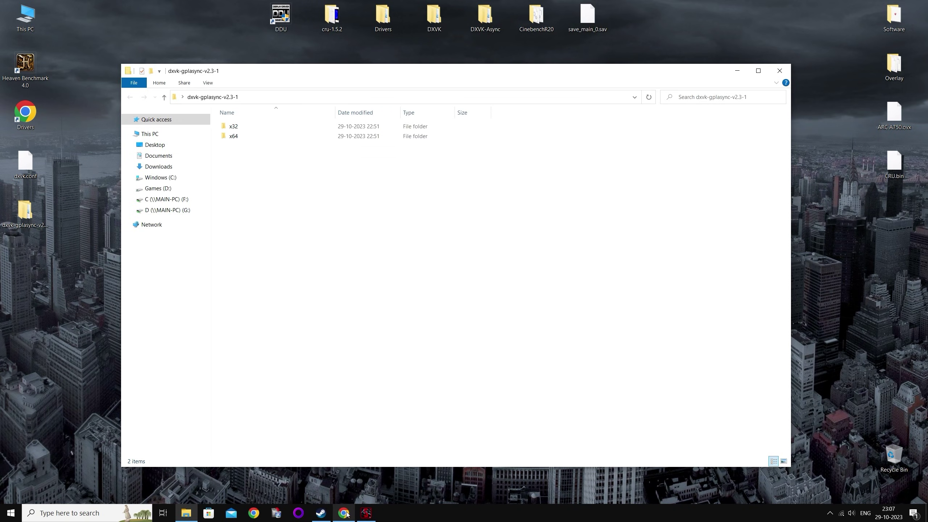
Check the running game's overlay shows 30 FPS under D3D11, then stop Sons Of The Forest in Steam.
click(321, 513)
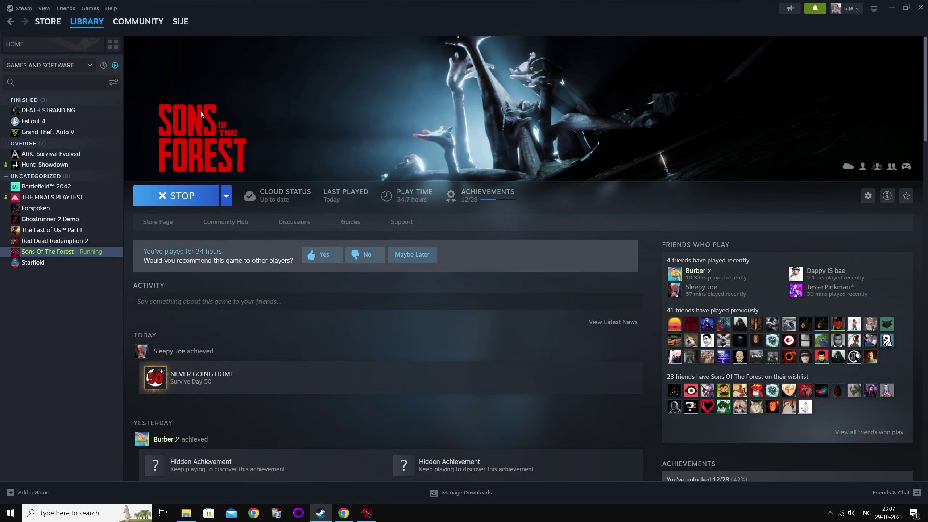
click(365, 513)
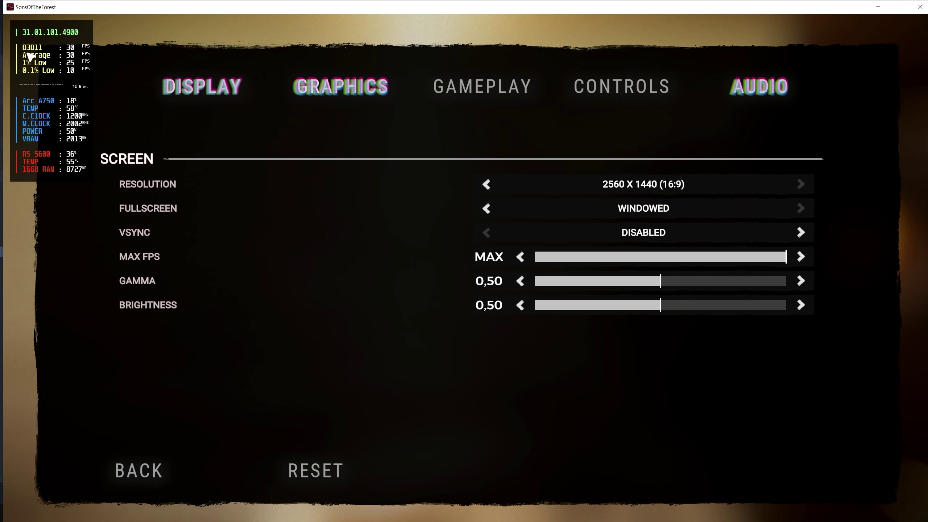
click(878, 8)
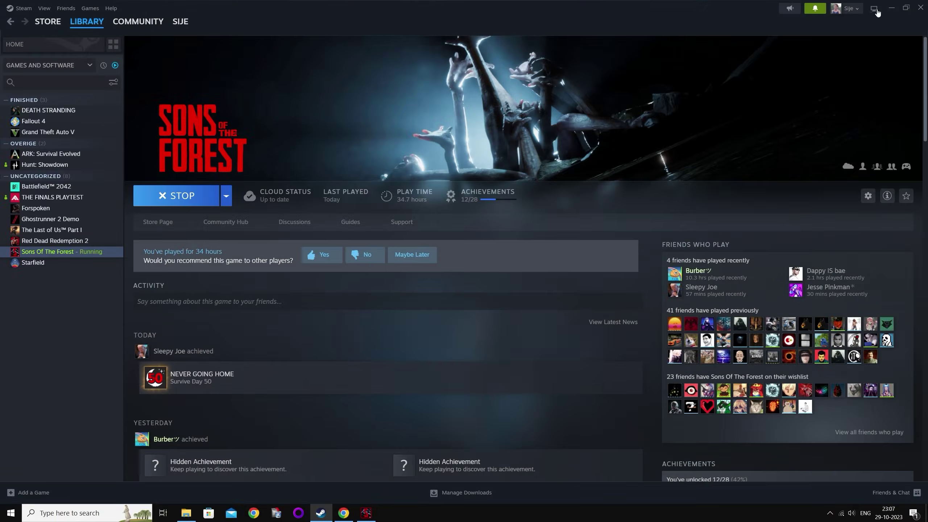
click(171, 204)
Confirm Exit game, then copy d3d11.dll, dxgi.dll and dxvk.conf from the x64 folder.
click(465, 275)
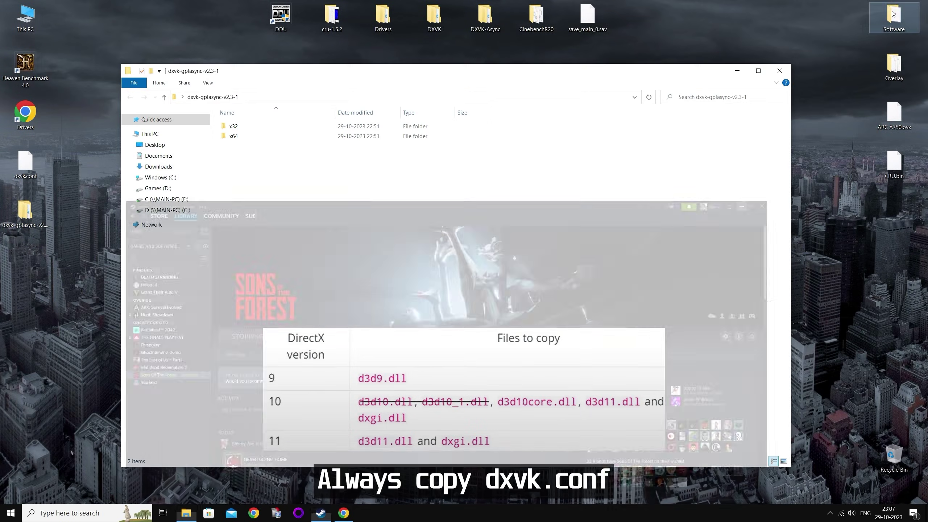
double_click(241, 136)
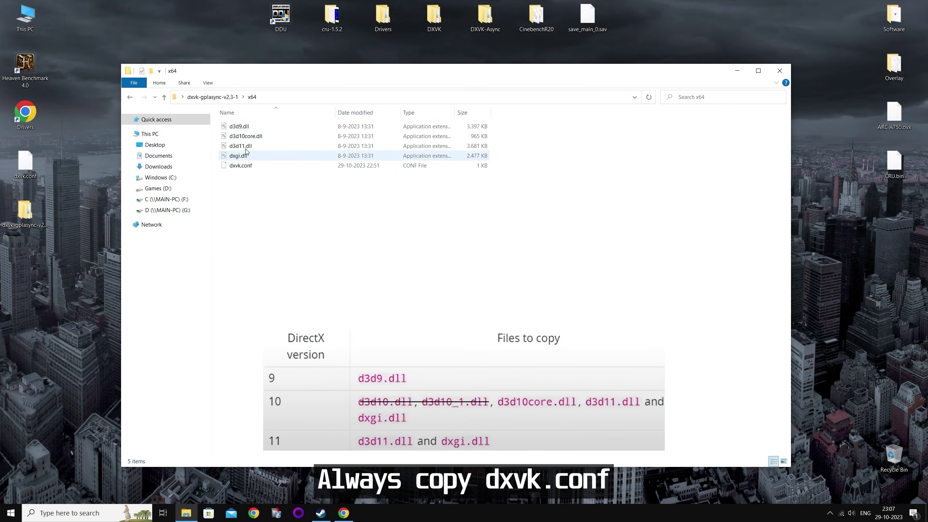
drag(246, 190, 243, 152)
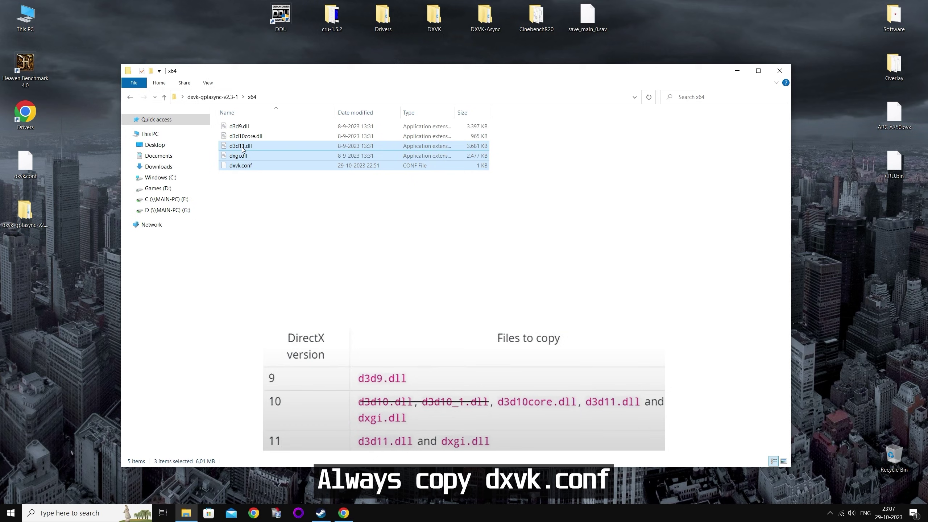
right_click(244, 154)
click(266, 307)
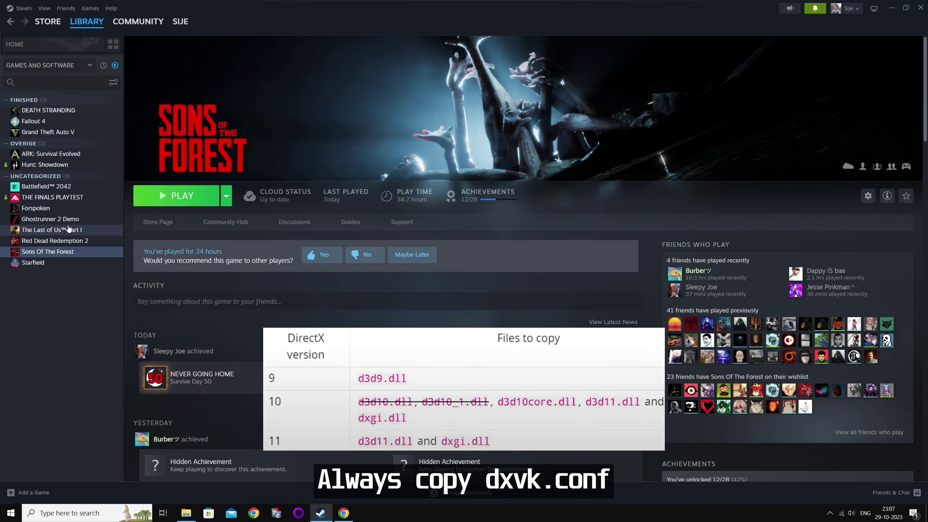
Open the Sons Of The Forest installation folder through Steam's Manage > Browse local files.
right_click(38, 253)
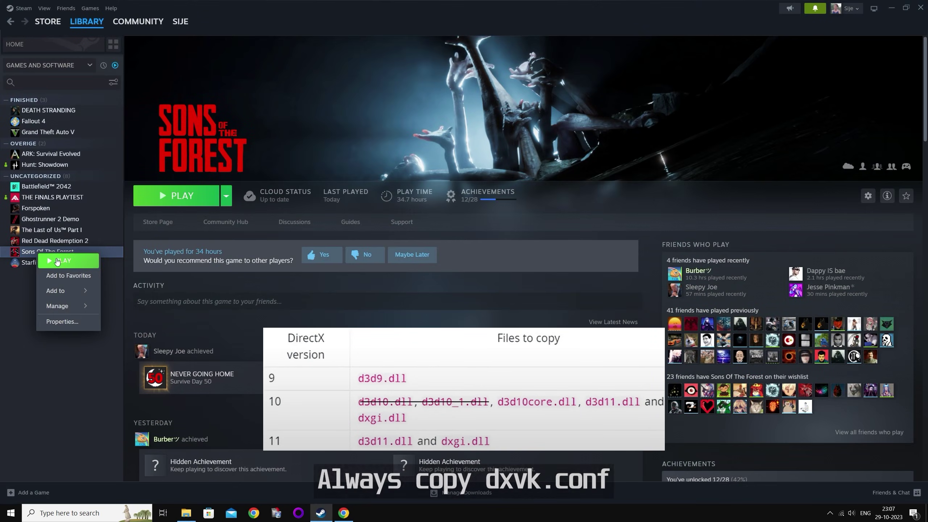
mouse_move(73, 306)
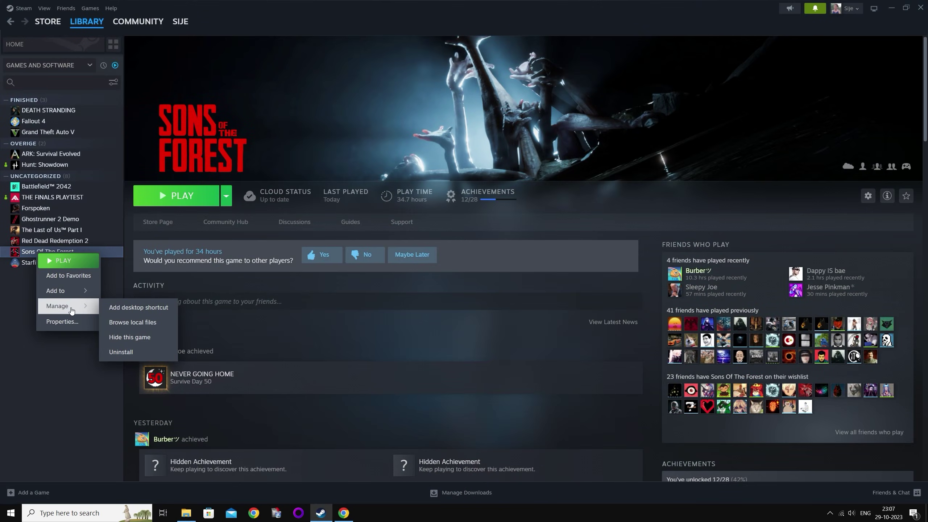
click(139, 323)
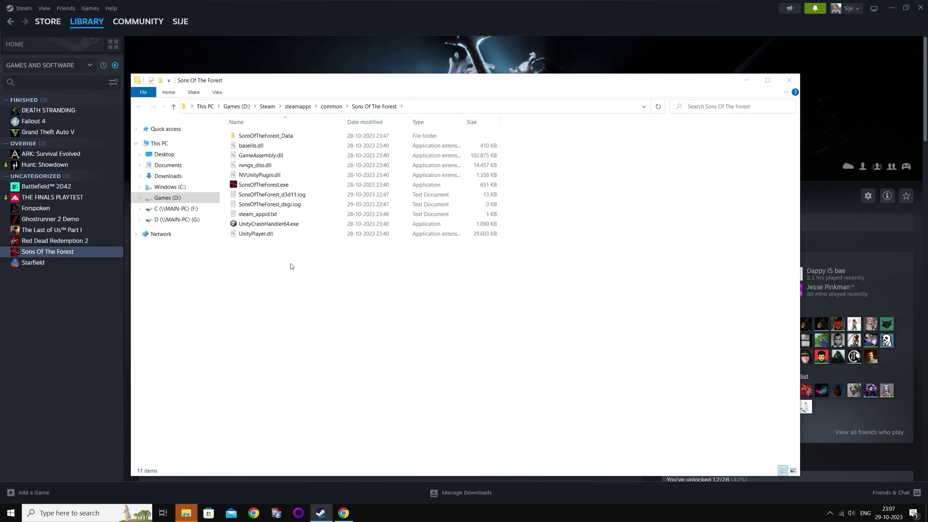
Paste d3d11.dll, dxgi.dll and dxvk.conf into the game folder, bringing it to 14 items.
right_click(290, 270)
click(312, 335)
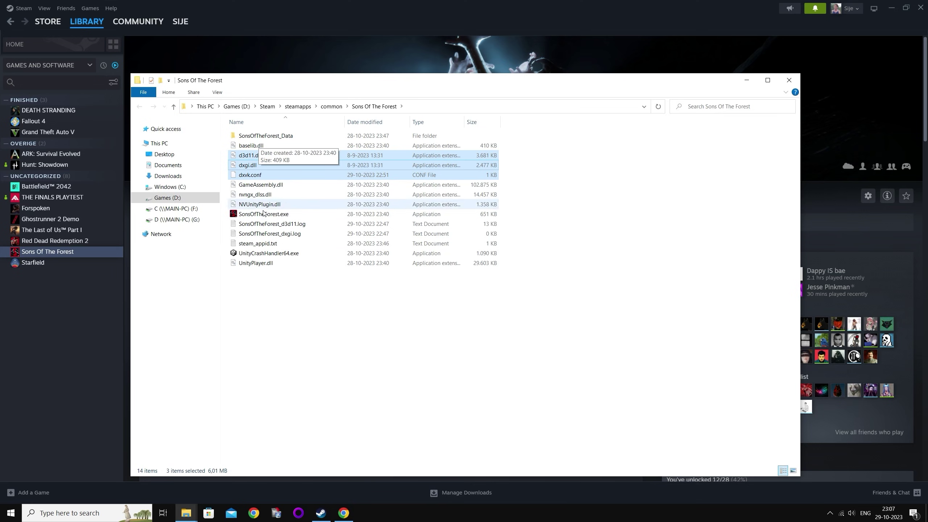
click(297, 350)
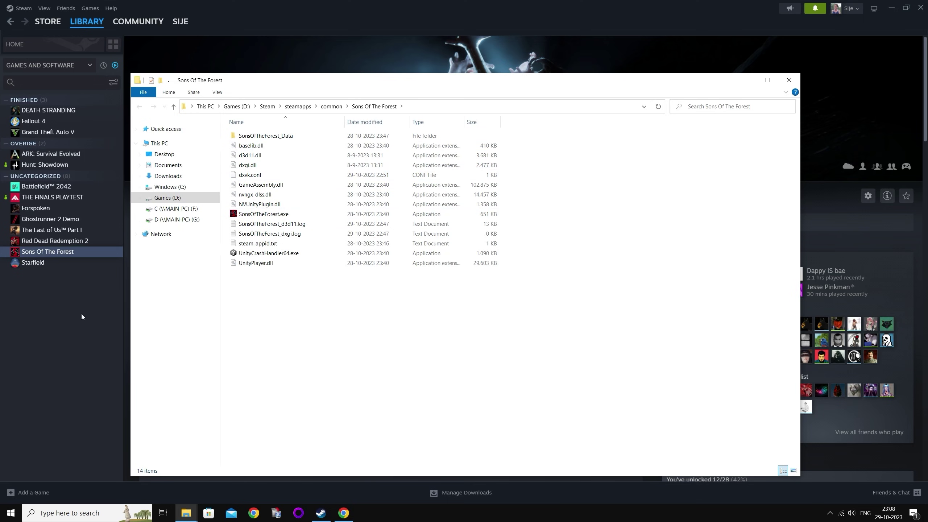
Return to Steam and press PLAY to launch Sons Of The Forest with the DXVK files.
click(81, 314)
click(176, 196)
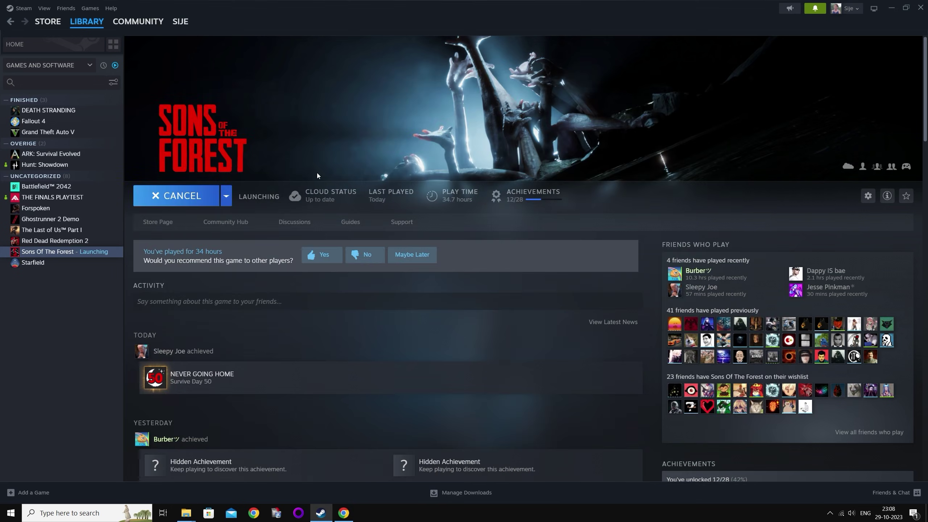